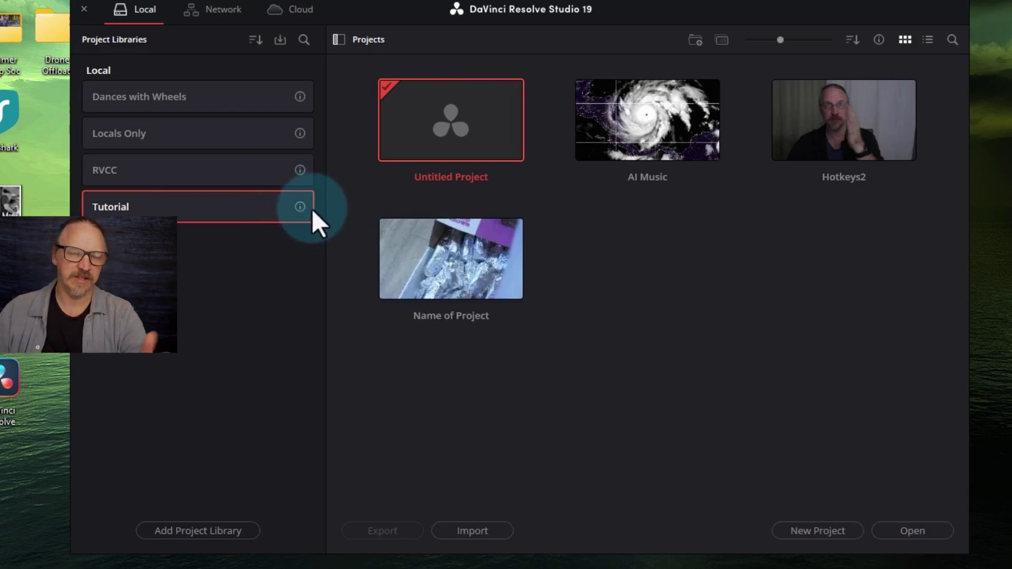
Back up the Tutorial project library to a project library backup file named Tutorial.resolve
{"action": "left_click", "coordinate": [159, 205]}
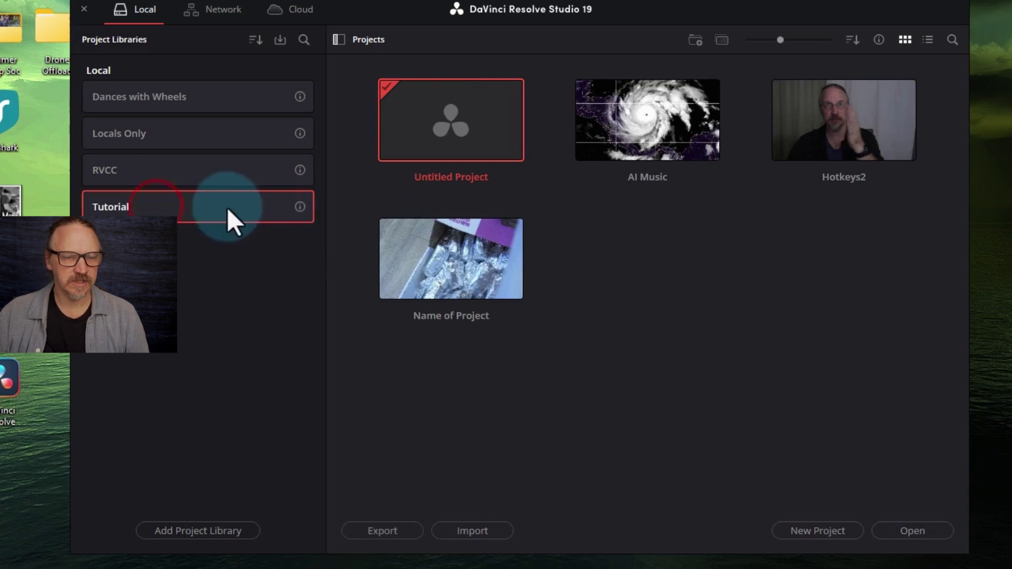
{"action": "left_click", "coordinate": [300, 207]}
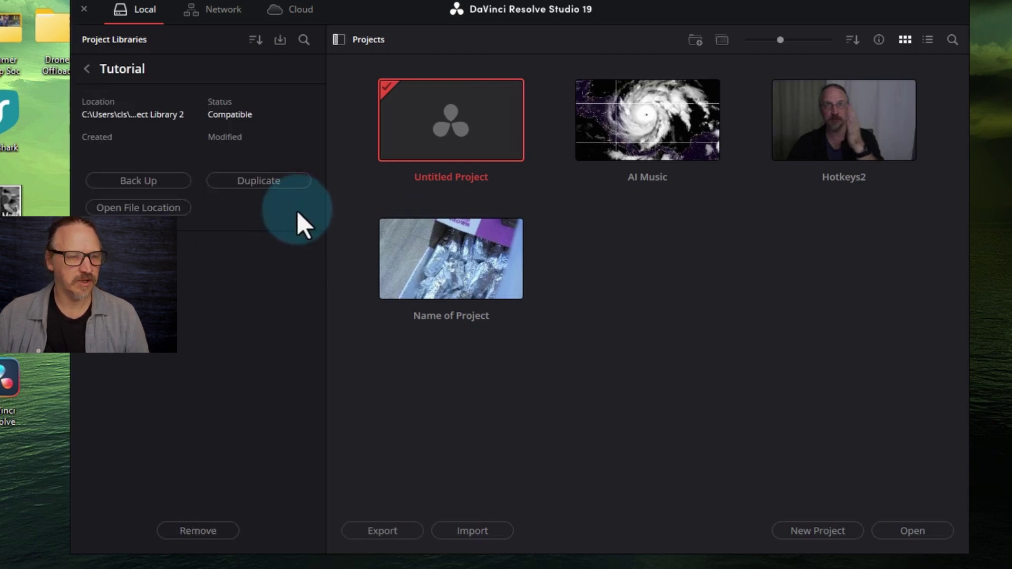
{"action": "left_click", "coordinate": [137, 177]}
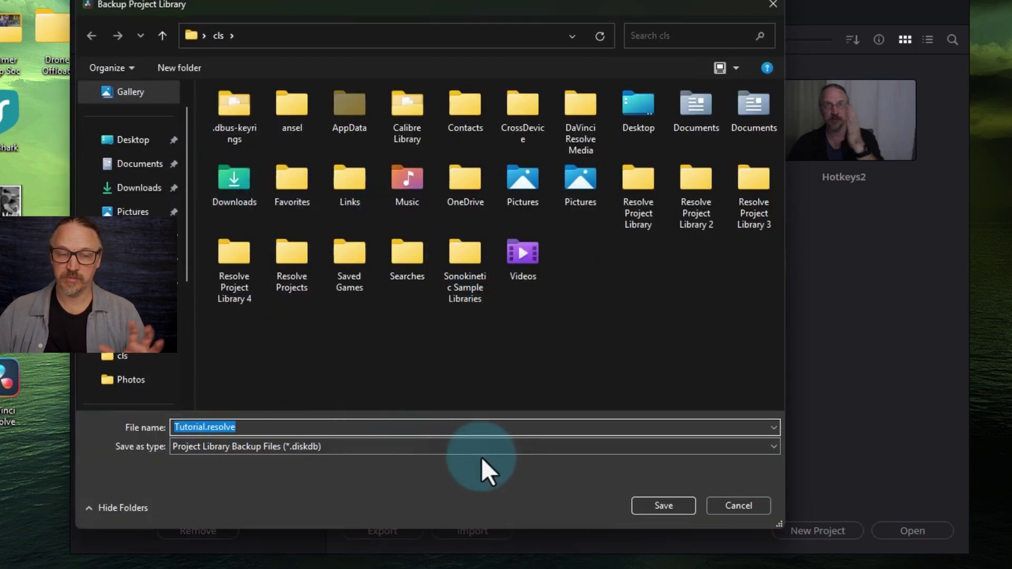
{"action": "left_click", "coordinate": [675, 505]}
{"action": "left_click", "coordinate": [719, 335]}
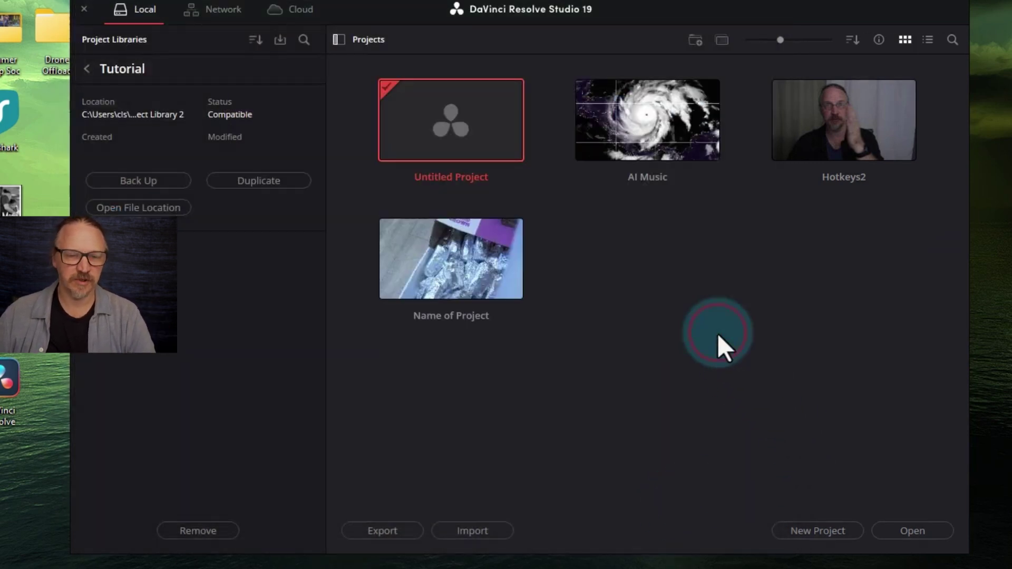
{"action": "left_click", "coordinate": [666, 326]}
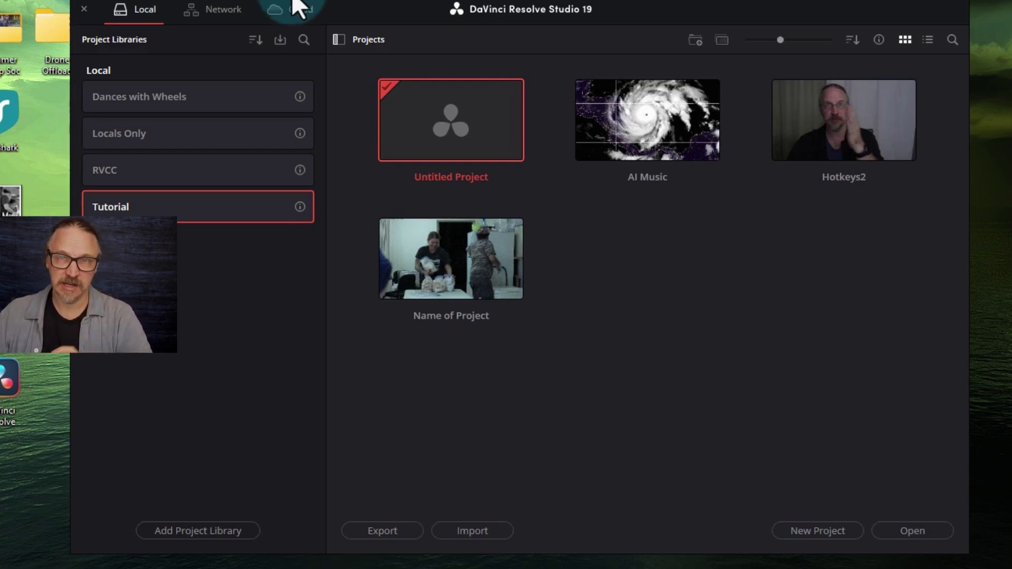
Export the AI Music project from the Tutorial library as a project file named Saved
{"action": "right_click", "coordinate": [662, 134]}
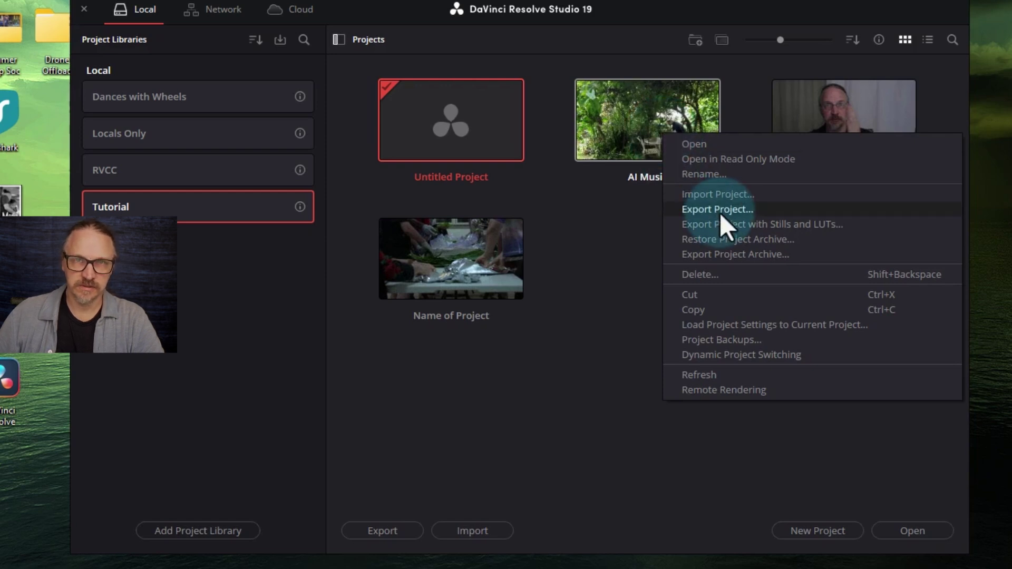
{"action": "left_click", "coordinate": [543, 233]}
{"action": "left_click", "coordinate": [649, 125]}
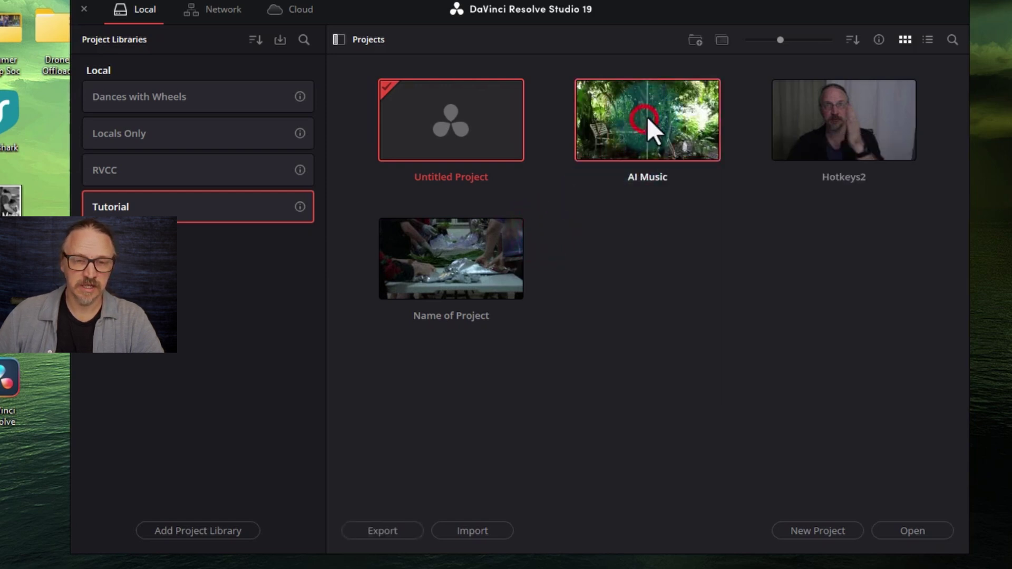
{"action": "left_click", "coordinate": [388, 532]}
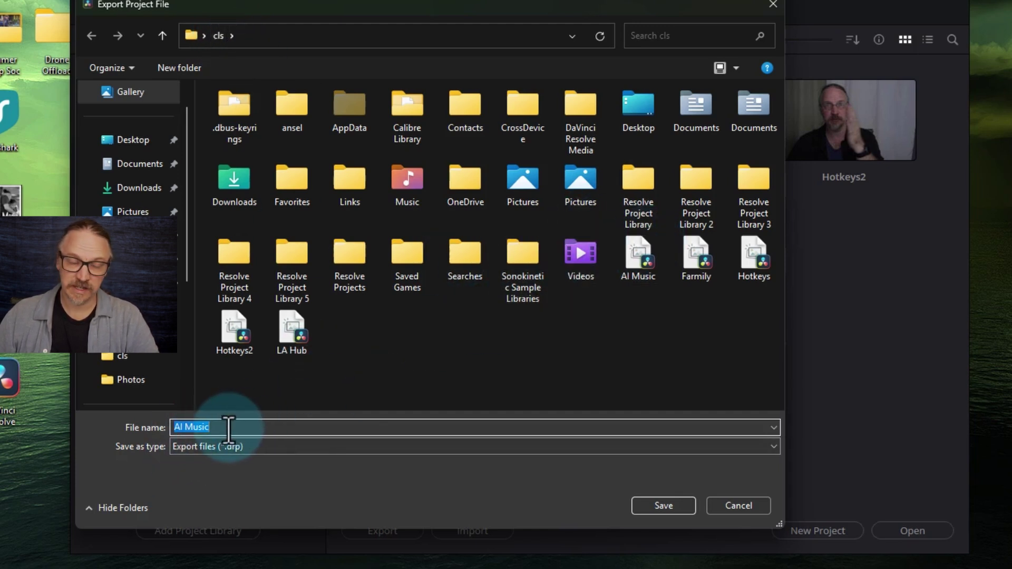
{"action": "key", "text": "BackSpace"}
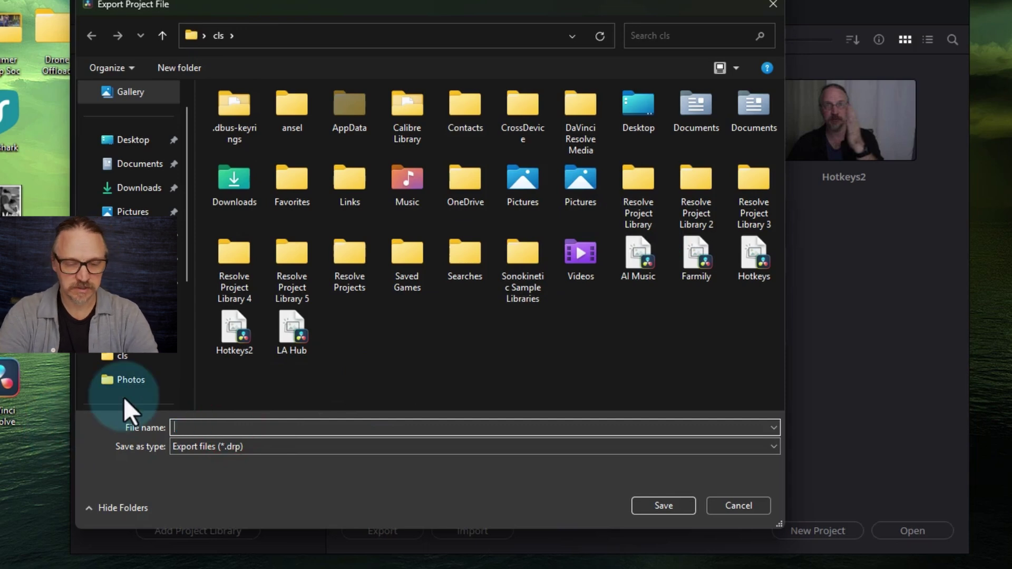
{"action": "type", "text": "Saved"}
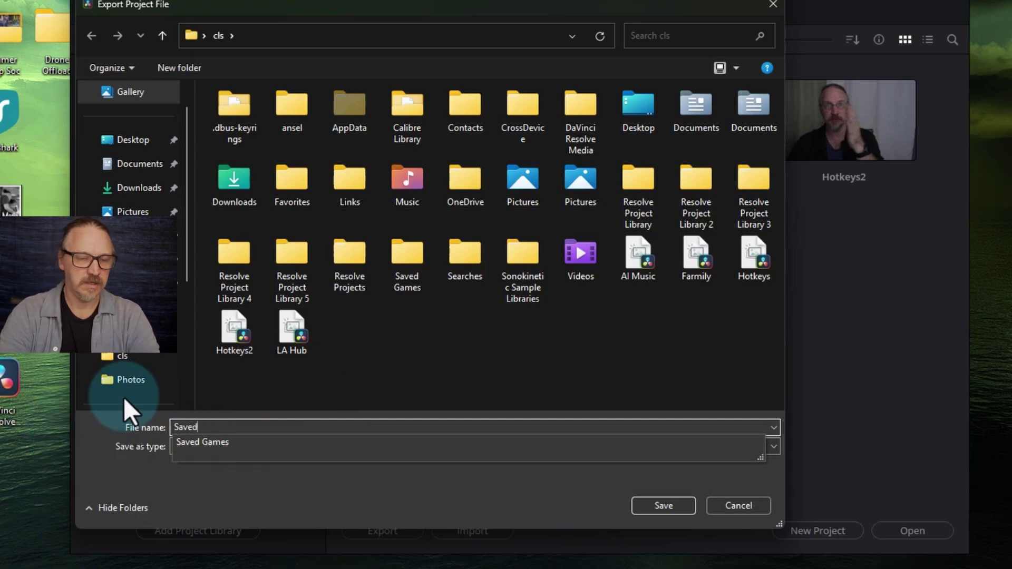
{"action": "key", "text": "Return"}
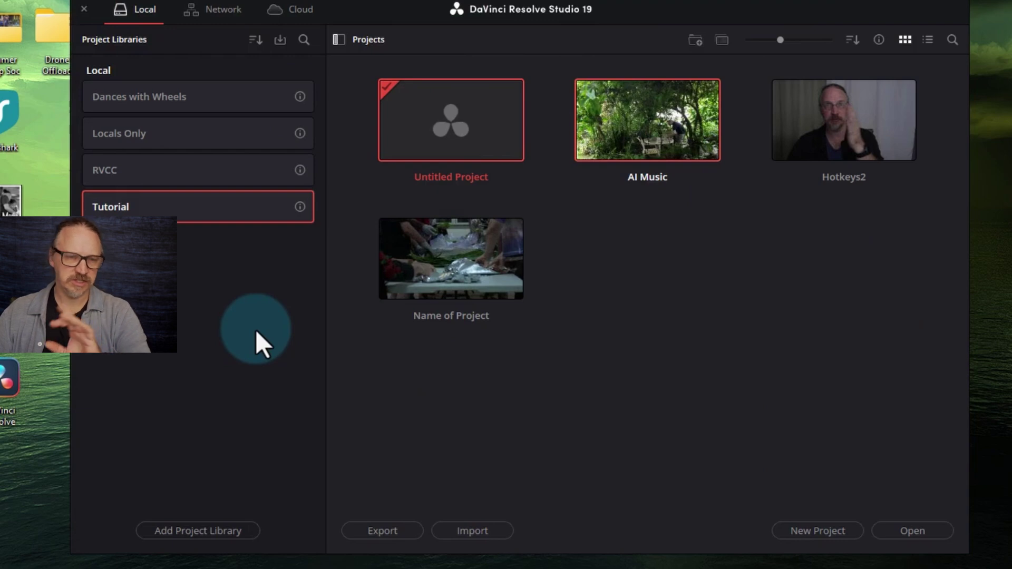
Create a project folder named Saved in the Locals Only library and open it
{"action": "left_click", "coordinate": [232, 134]}
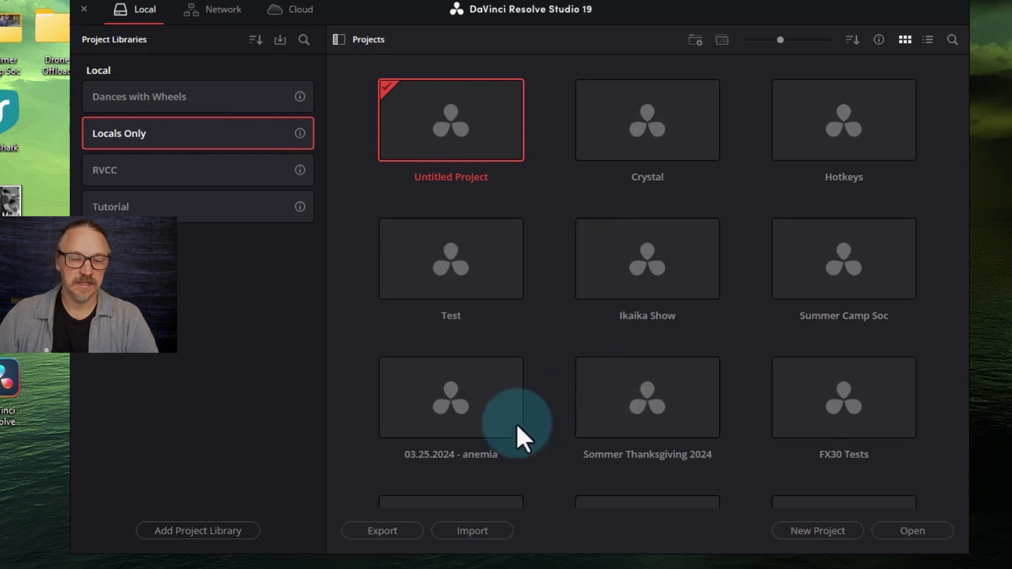
{"action": "left_click", "coordinate": [694, 40]}
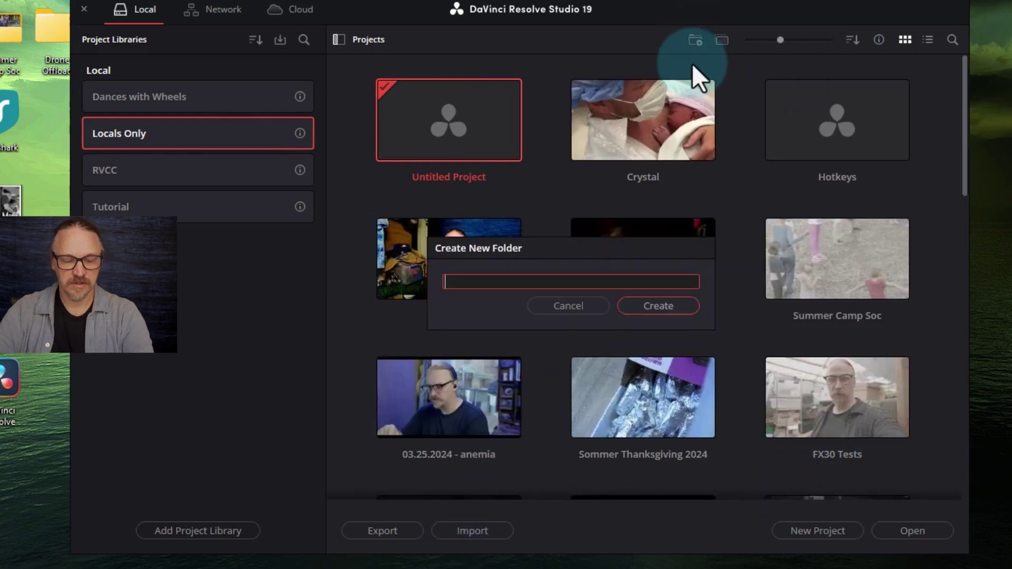
{"action": "key", "text": "Return"}
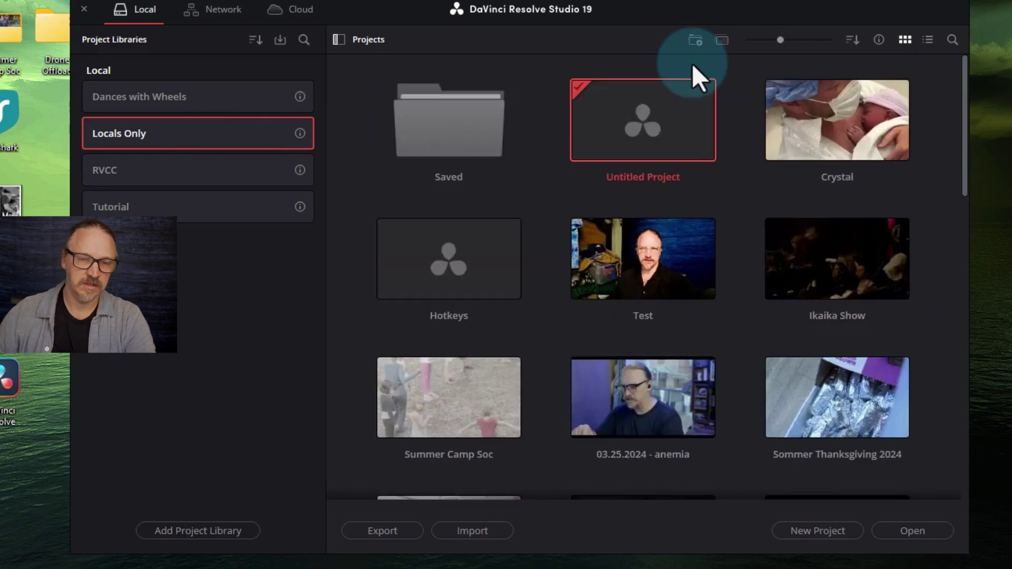
{"action": "double_click", "coordinate": [453, 113]}
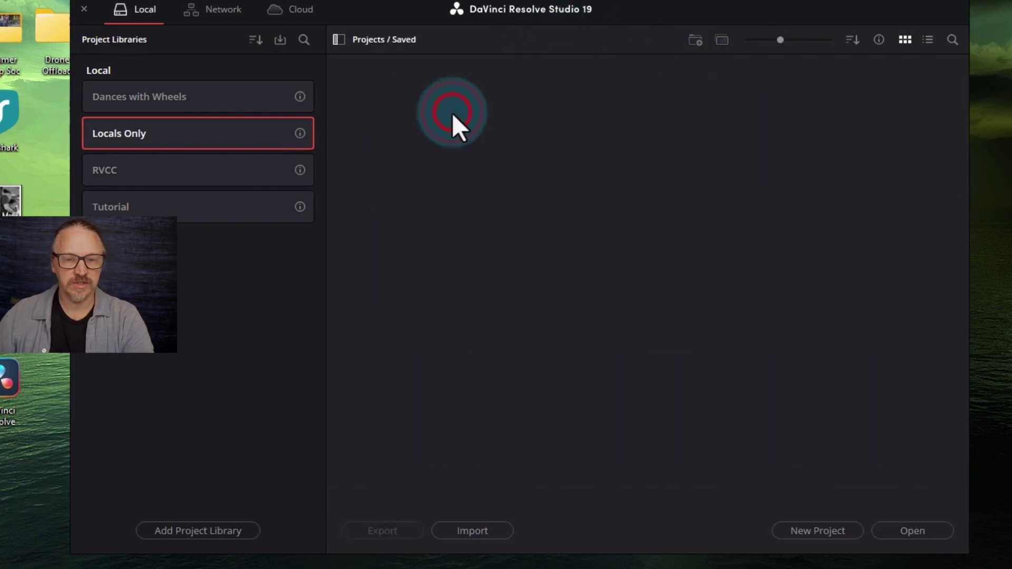
Import the Saved project file into the Saved folder and open the project on the Edit page
{"action": "left_click", "coordinate": [481, 528]}
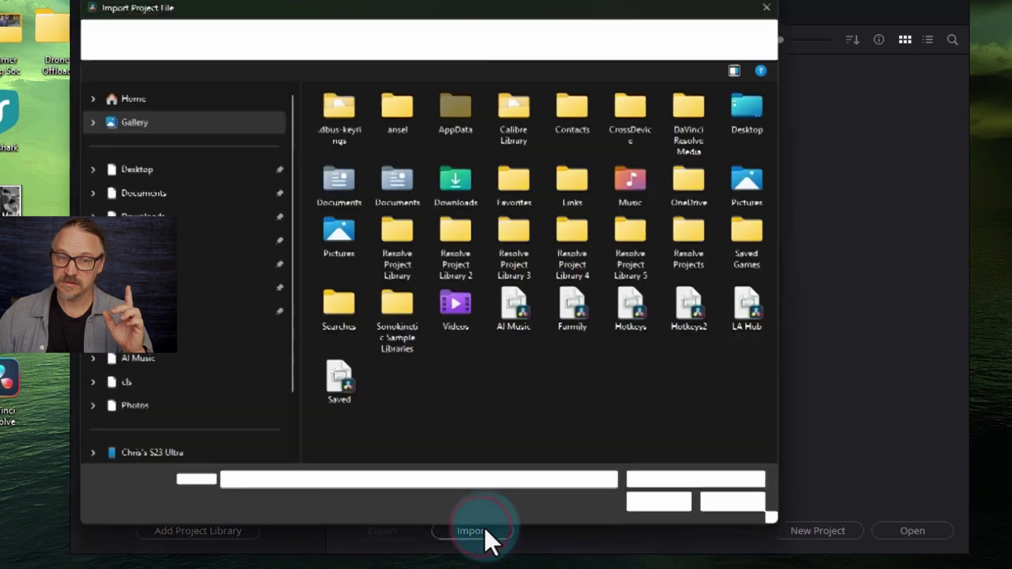
{"action": "double_click", "coordinate": [339, 390]}
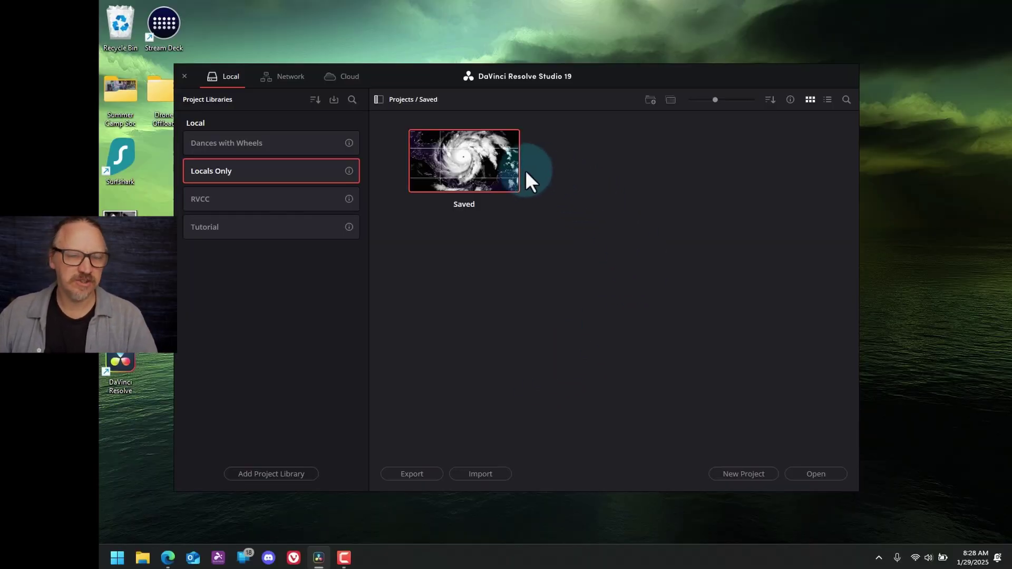
{"action": "double_click", "coordinate": [452, 177]}
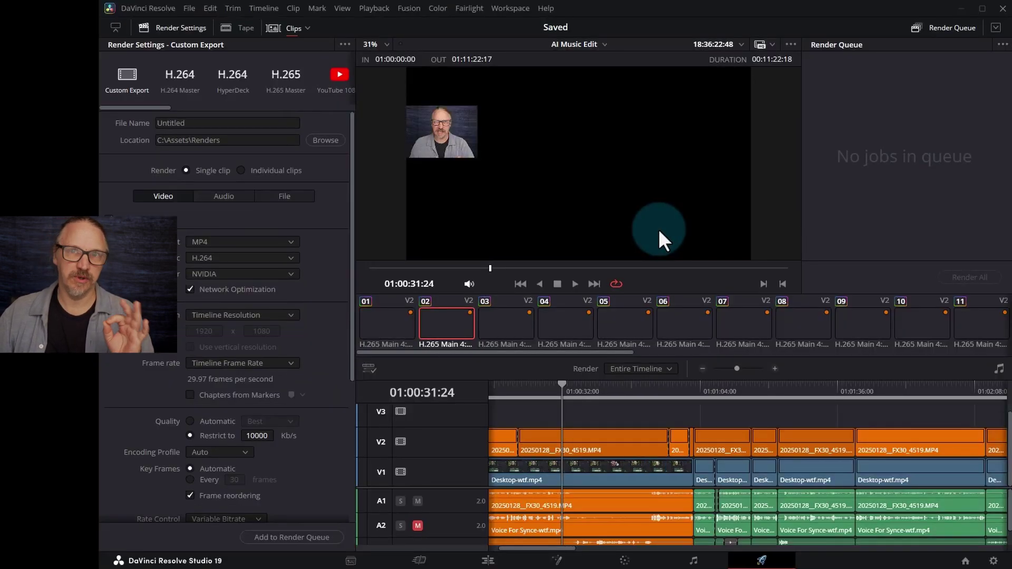
{"action": "left_click", "coordinate": [467, 560]}
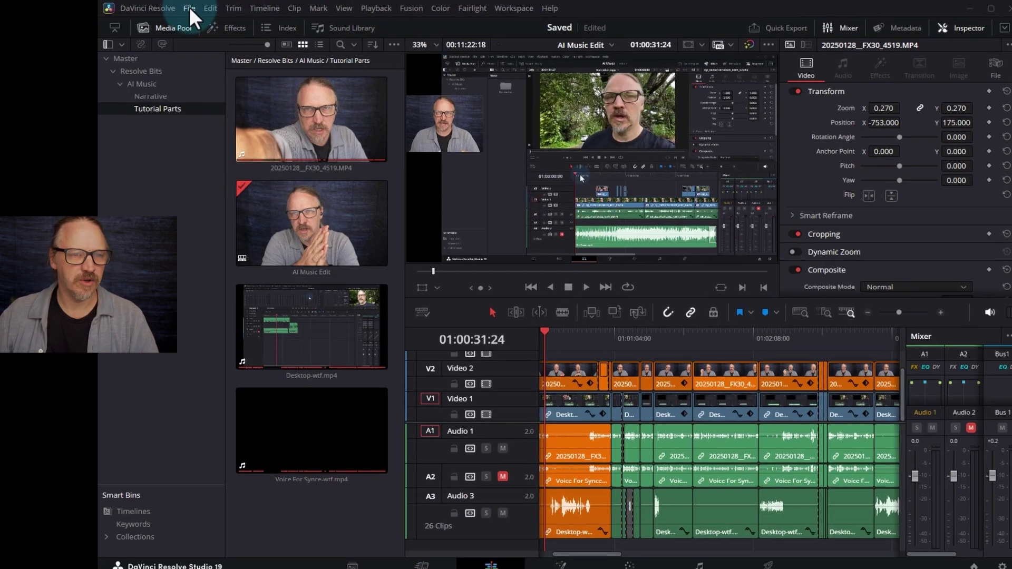
Set up Media Management for the entire project to take used media, trimmed with 30 frame handles
{"action": "left_click", "coordinate": [189, 8]}
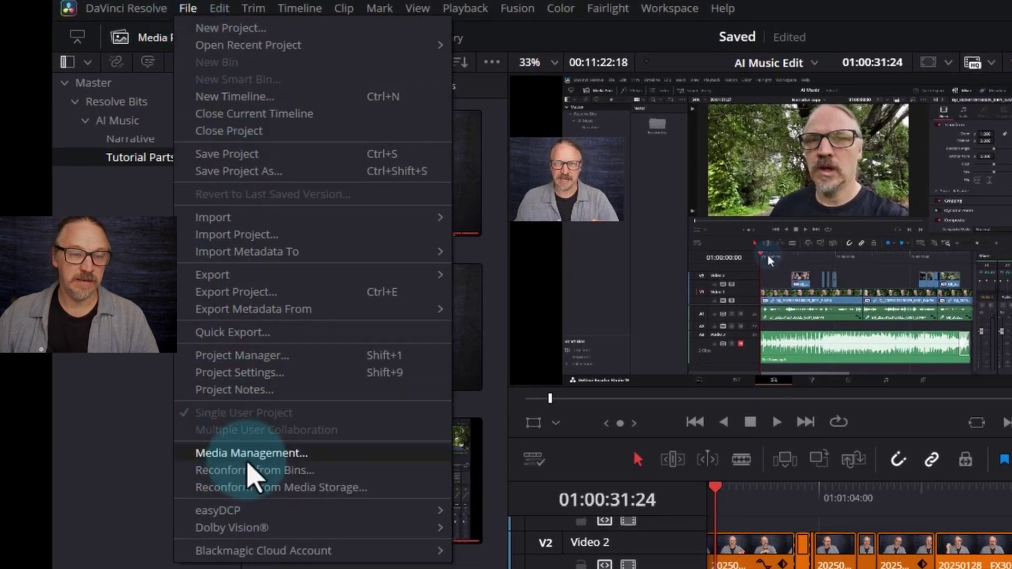
{"action": "left_click", "coordinate": [247, 459]}
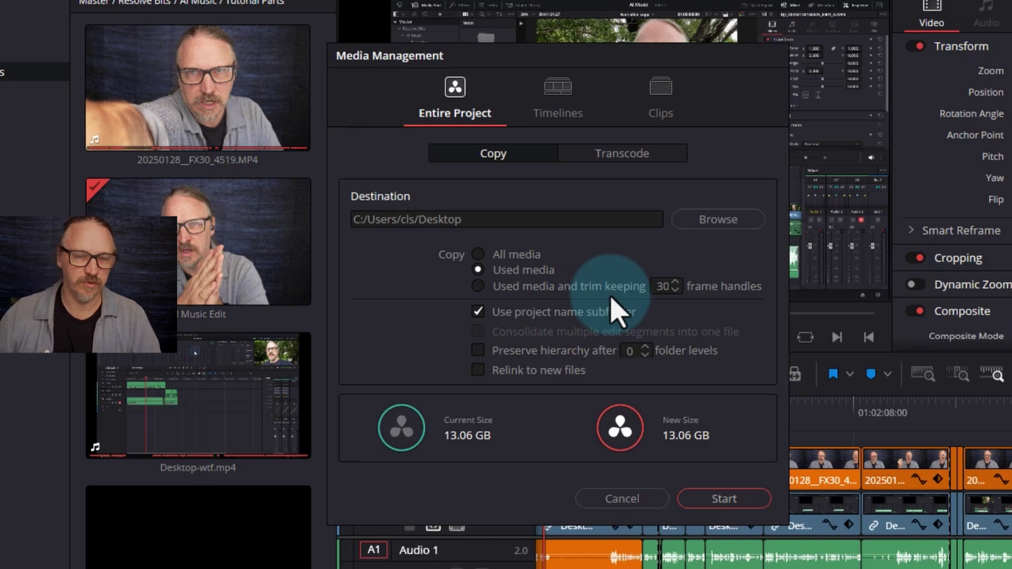
{"action": "left_click", "coordinate": [478, 289]}
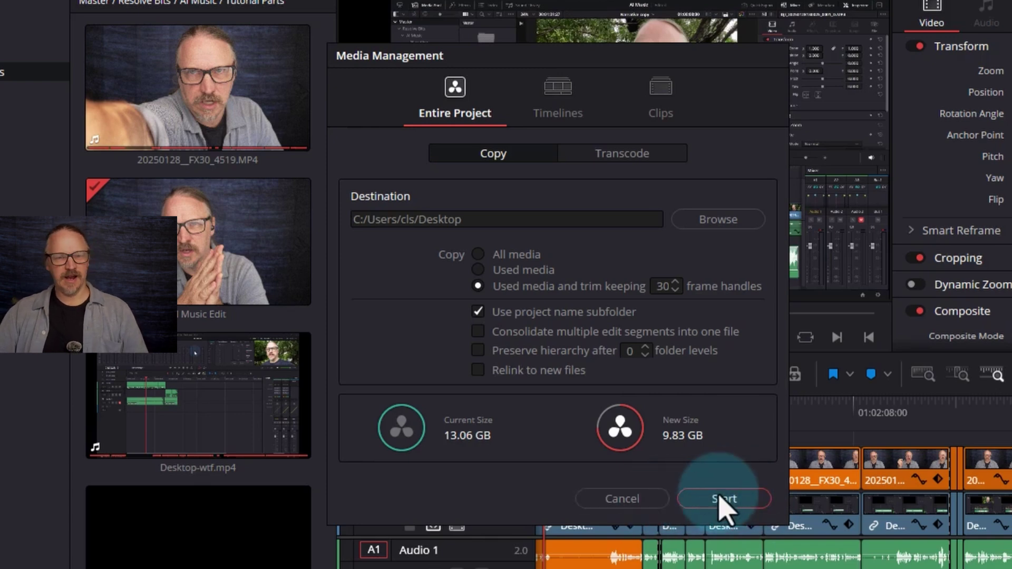
Create a folder named Backups inside Assets and set it as the media destination
{"action": "left_click", "coordinate": [725, 219]}
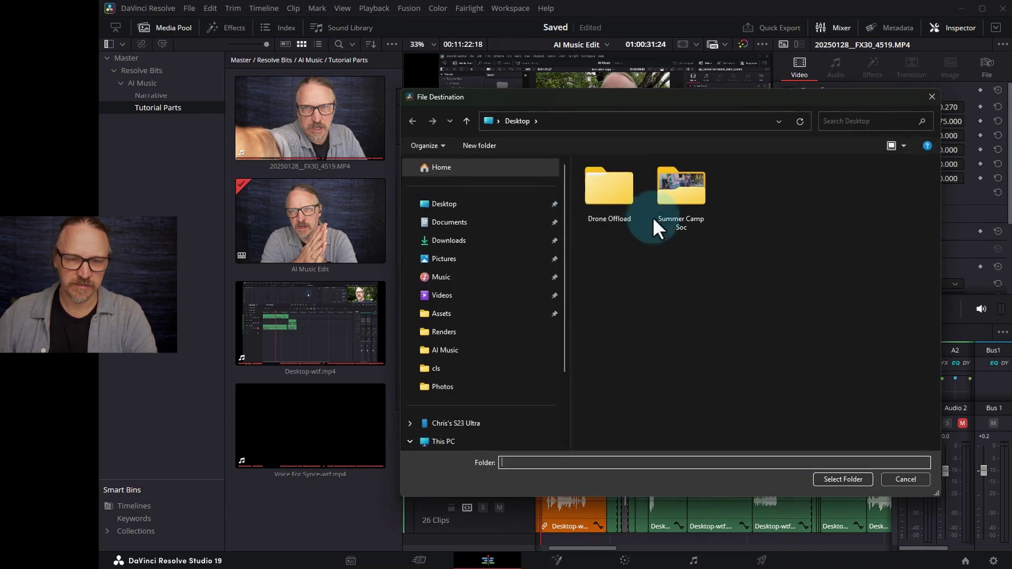
{"action": "left_click", "coordinate": [474, 311]}
{"action": "left_click", "coordinate": [481, 149]}
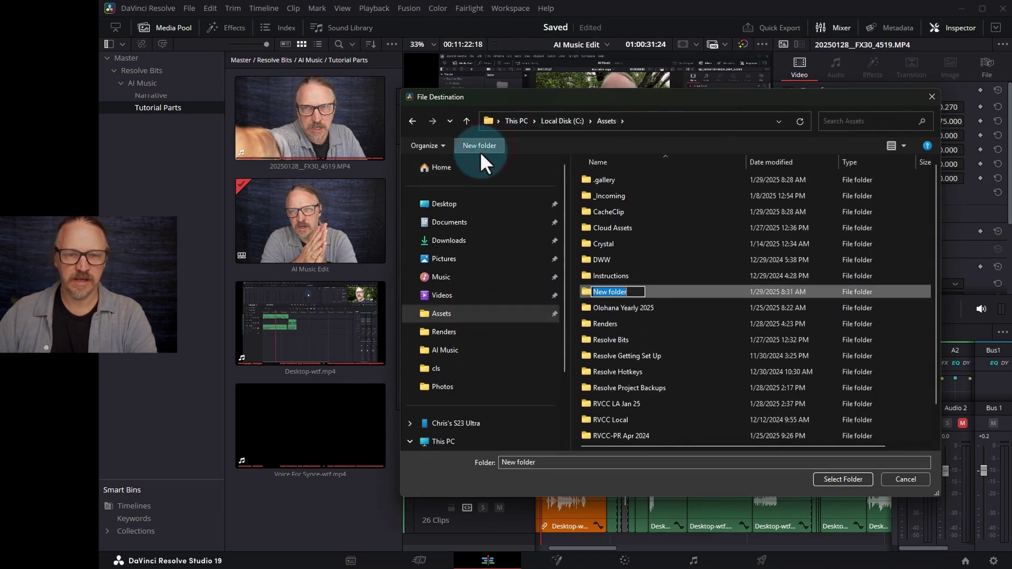
{"action": "type", "text": "Backups"}
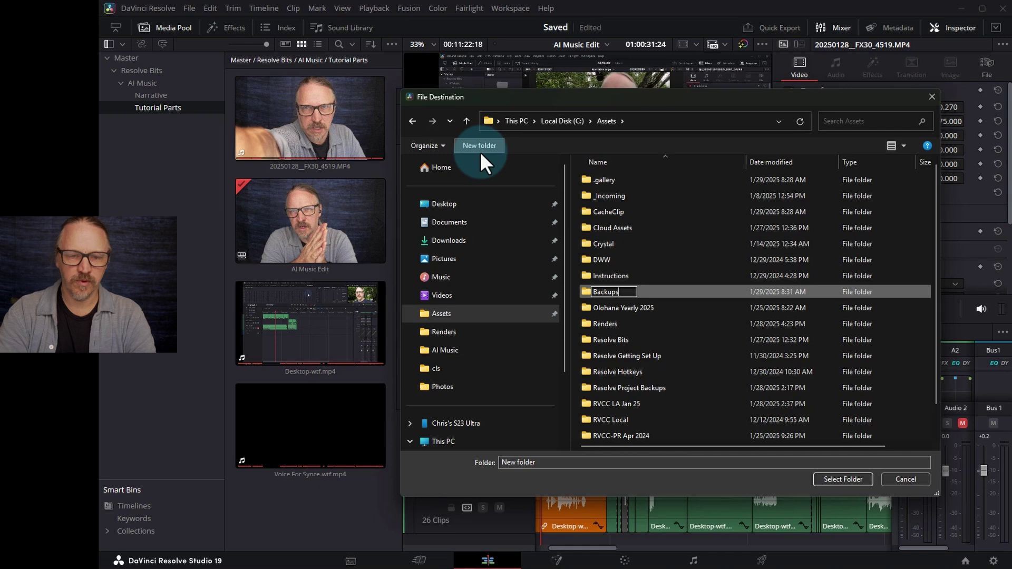
{"action": "key", "text": "Return"}
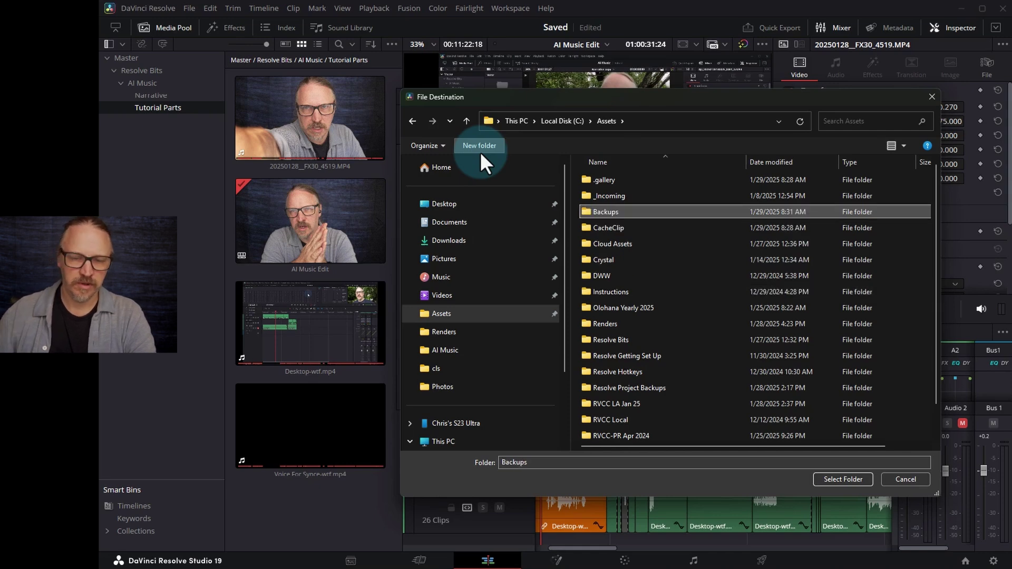
{"action": "left_click", "coordinate": [832, 484]}
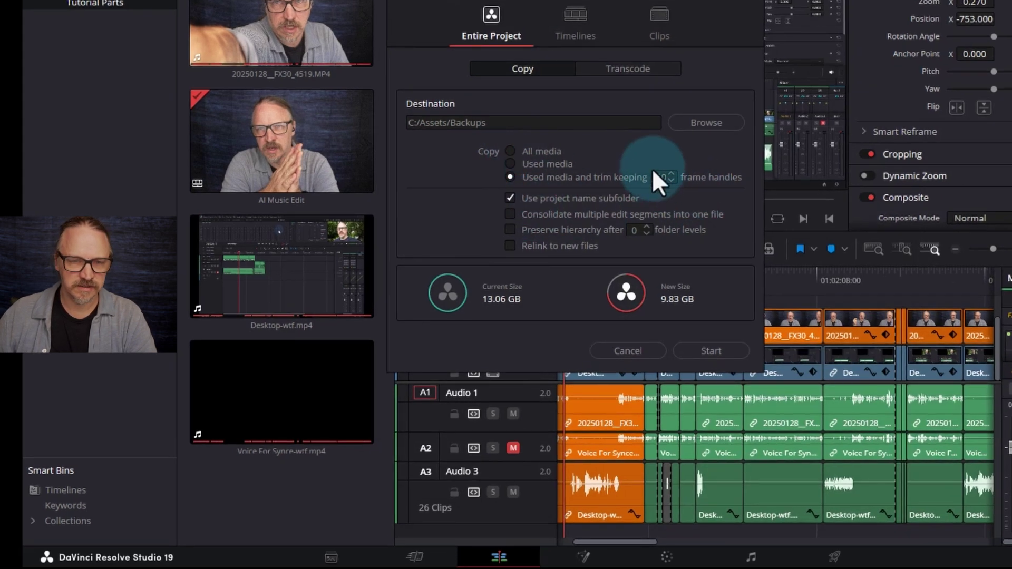
Switch from Copy to Transcode, review the video and audio settings, and run the media transcode with relinking to new files
{"action": "left_click", "coordinate": [511, 246]}
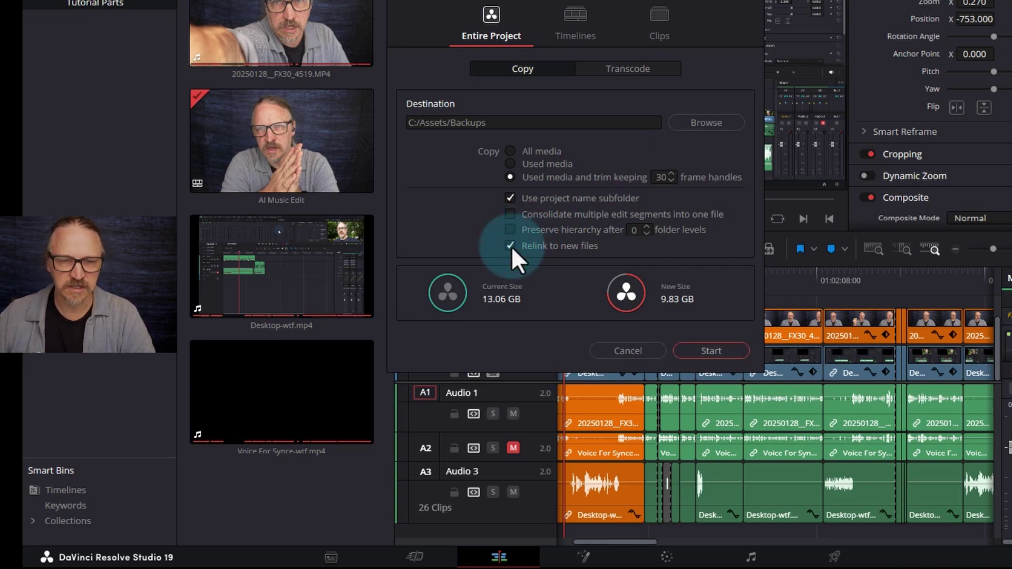
{"action": "left_click", "coordinate": [634, 67]}
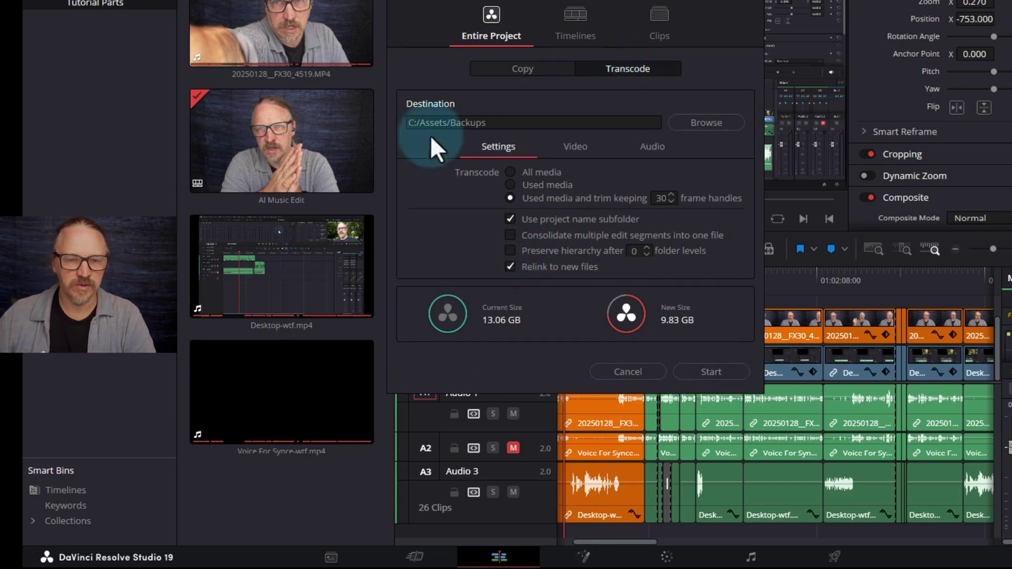
{"action": "left_click", "coordinate": [578, 145]}
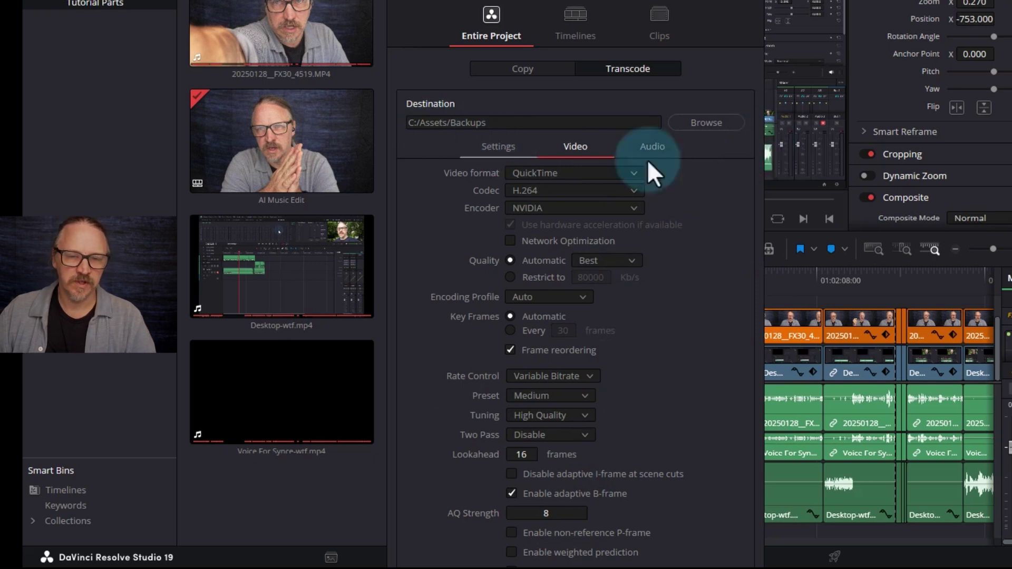
{"action": "left_click", "coordinate": [652, 146]}
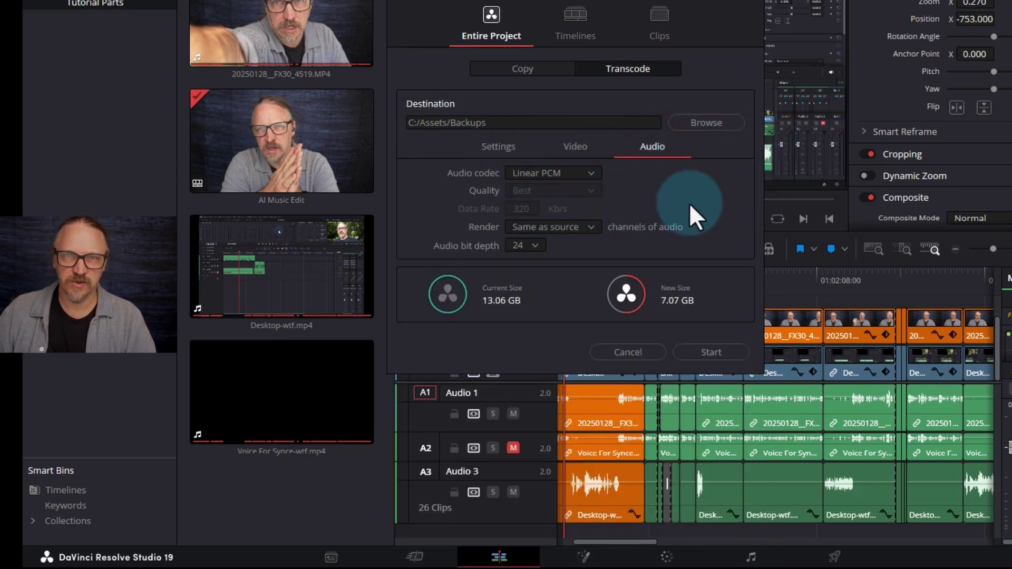
{"action": "left_click", "coordinate": [482, 147]}
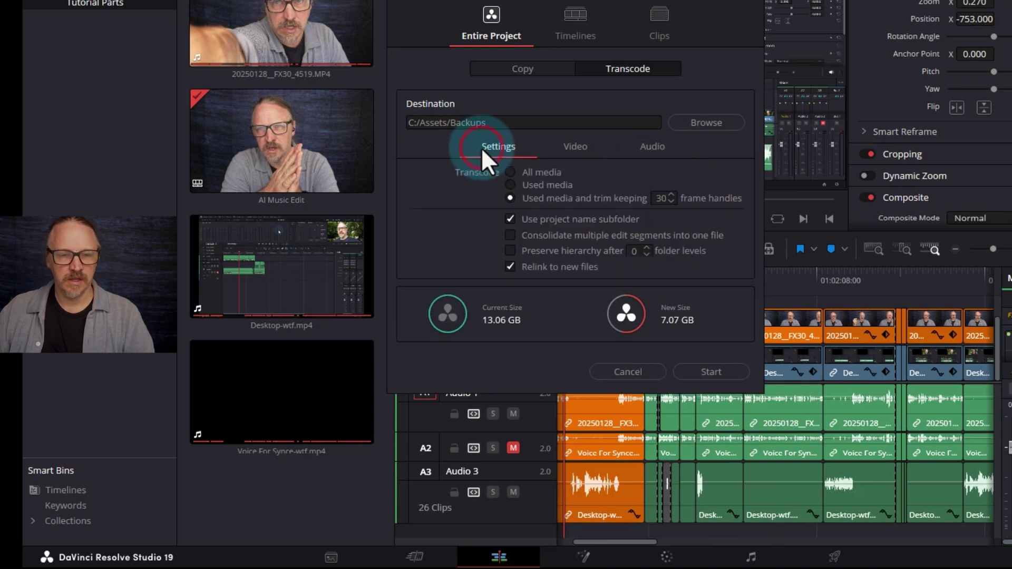
{"action": "left_click", "coordinate": [539, 269]}
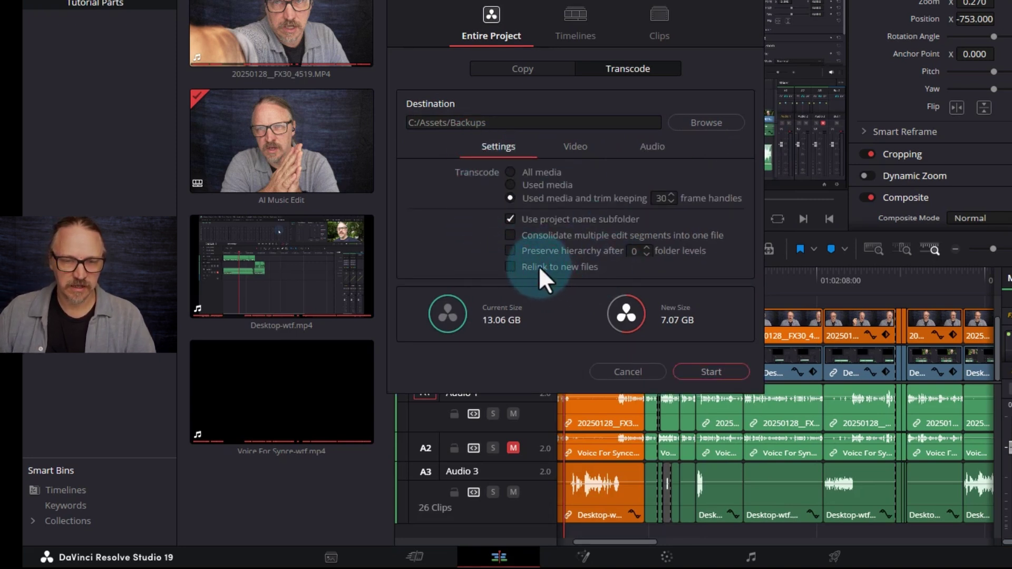
{"action": "left_click", "coordinate": [724, 369]}
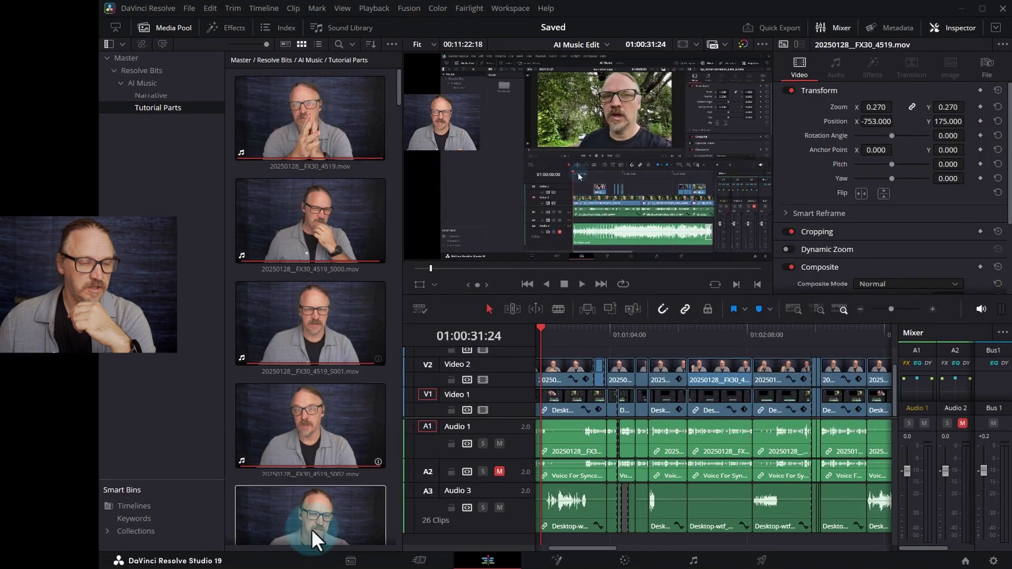
{"action": "left_click", "coordinate": [262, 511]}
{"action": "key", "text": "q"}
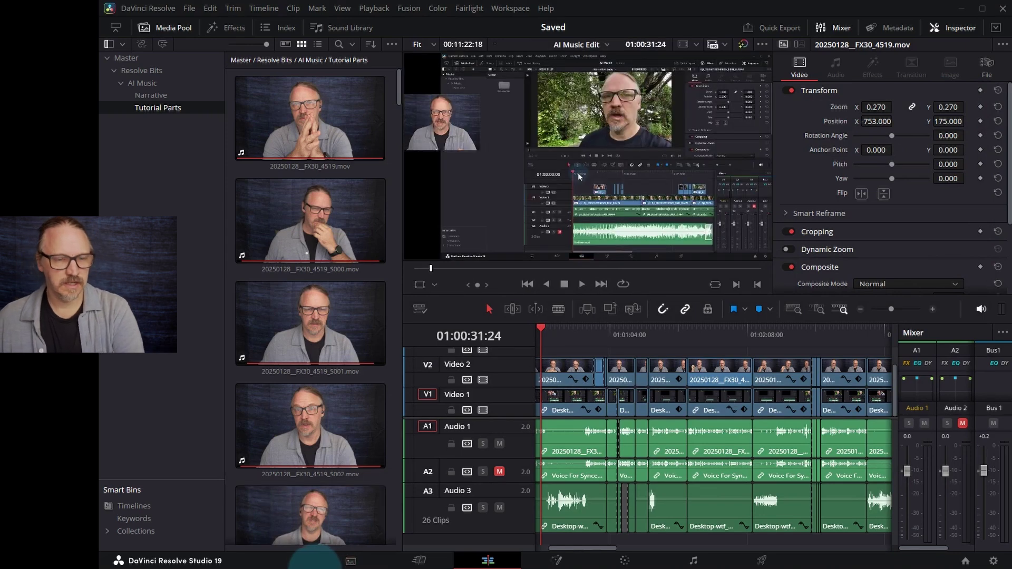
Switch to File Explorer and open the Saved folder inside Assets > Backups
{"action": "left_click", "coordinate": [333, 432]}
{"action": "key", "text": "super+e"}
{"action": "left_click", "coordinate": [400, 350]}
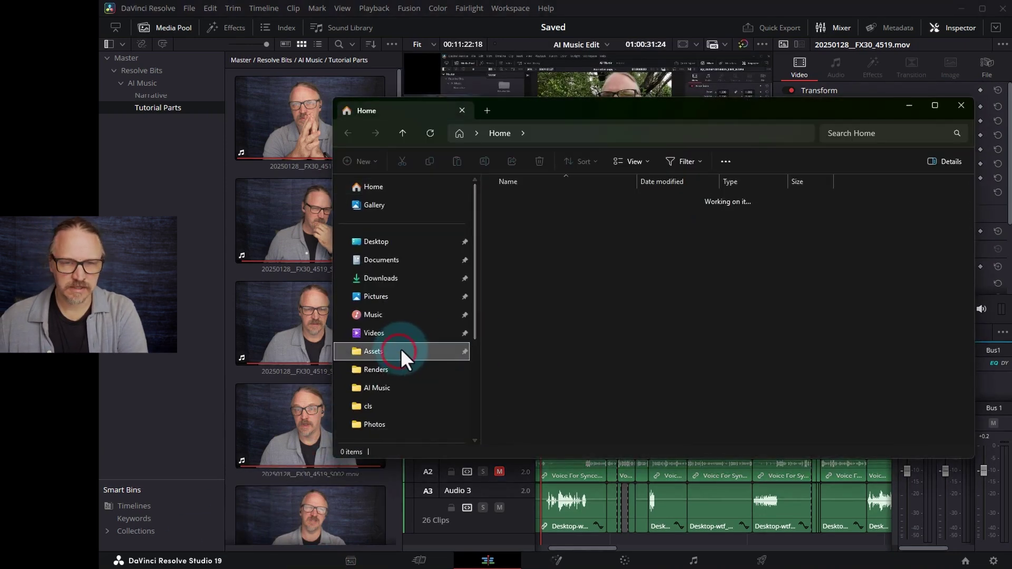
{"action": "left_click", "coordinate": [521, 232]}
{"action": "double_click", "coordinate": [521, 233]}
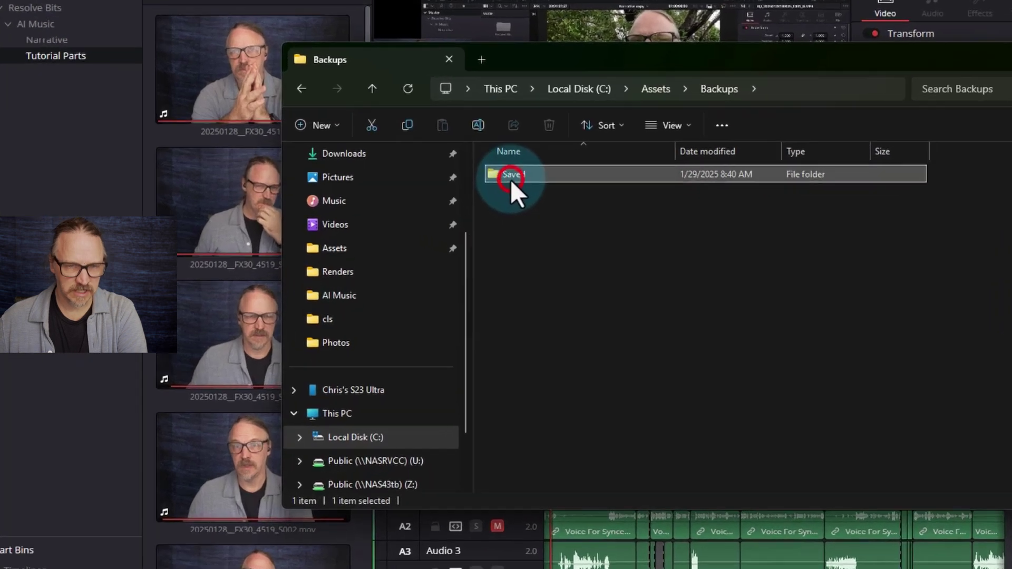
{"action": "double_click", "coordinate": [516, 211]}
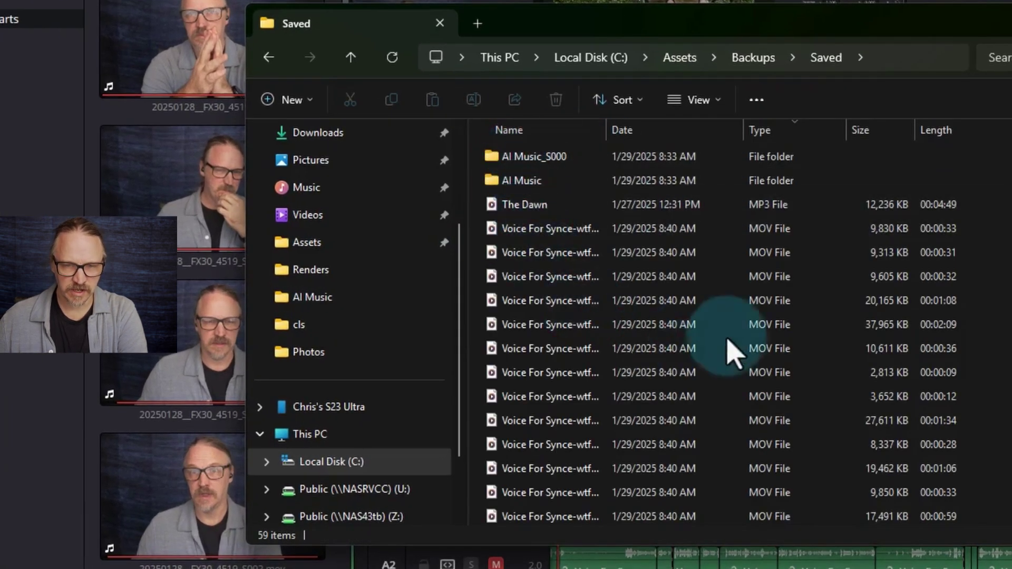
Show the Saved folder's contents as large icons and look through the transcoded media files
{"action": "scroll", "coordinate": [764, 338], "scroll_direction": "down", "scroll_amount": 1}
{"action": "left_click", "coordinate": [722, 110]}
{"action": "left_click", "coordinate": [717, 140]}
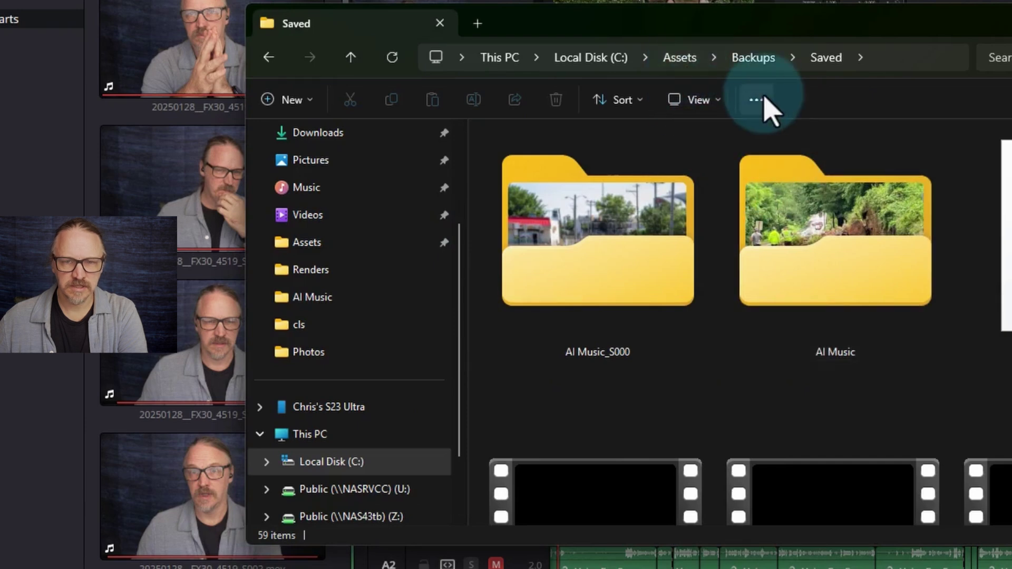
{"action": "left_click", "coordinate": [695, 100]}
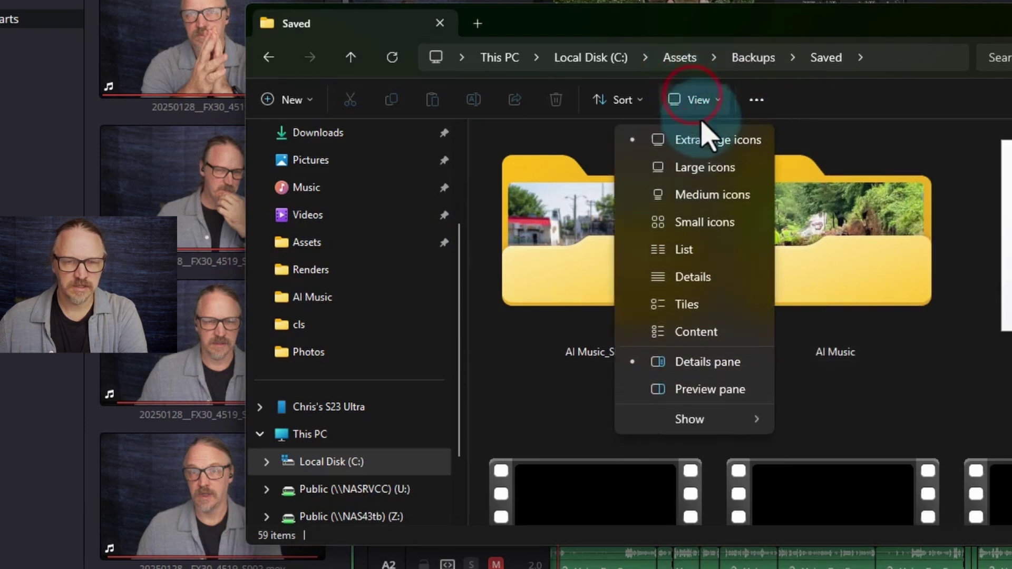
{"action": "left_click", "coordinate": [706, 167]}
{"action": "scroll", "coordinate": [852, 261], "scroll_direction": "down", "scroll_amount": 5}
{"action": "scroll", "coordinate": [851, 261], "scroll_direction": "down", "scroll_amount": 3}
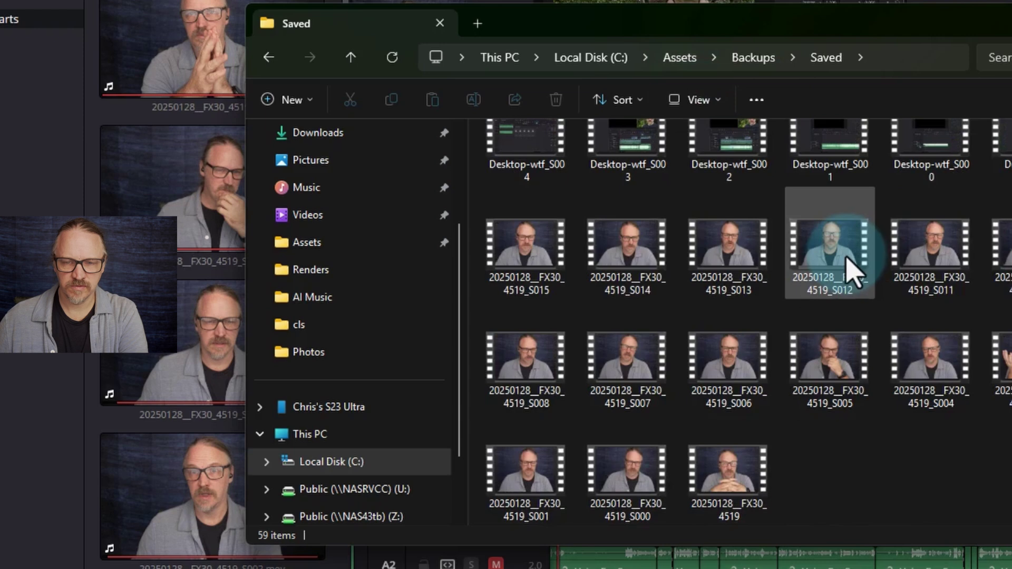
{"action": "scroll", "coordinate": [849, 269], "scroll_direction": "up", "scroll_amount": 10}
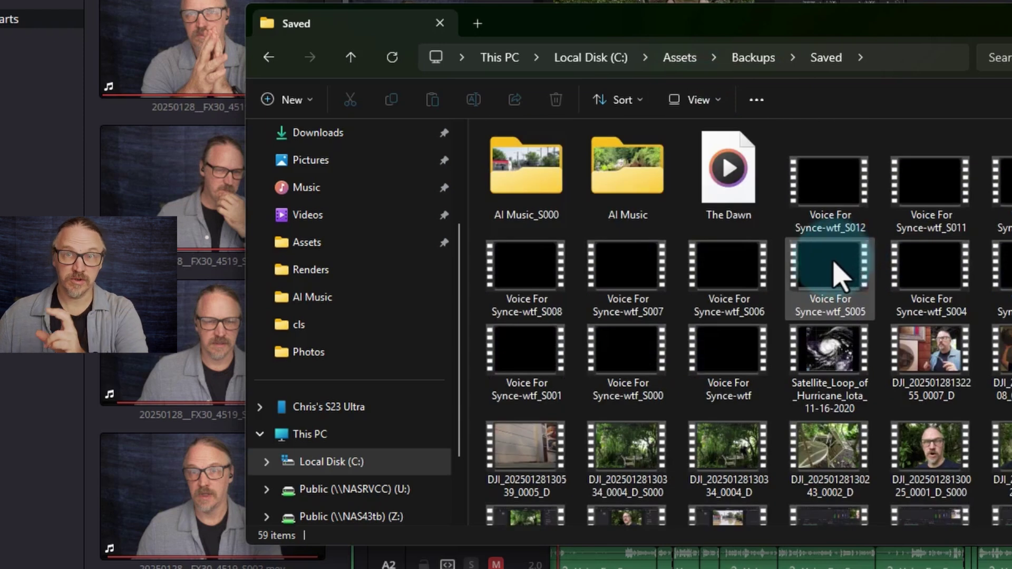
Return to the Backups folder and check the properties of the Saved folder
{"action": "left_click", "coordinate": [751, 59]}
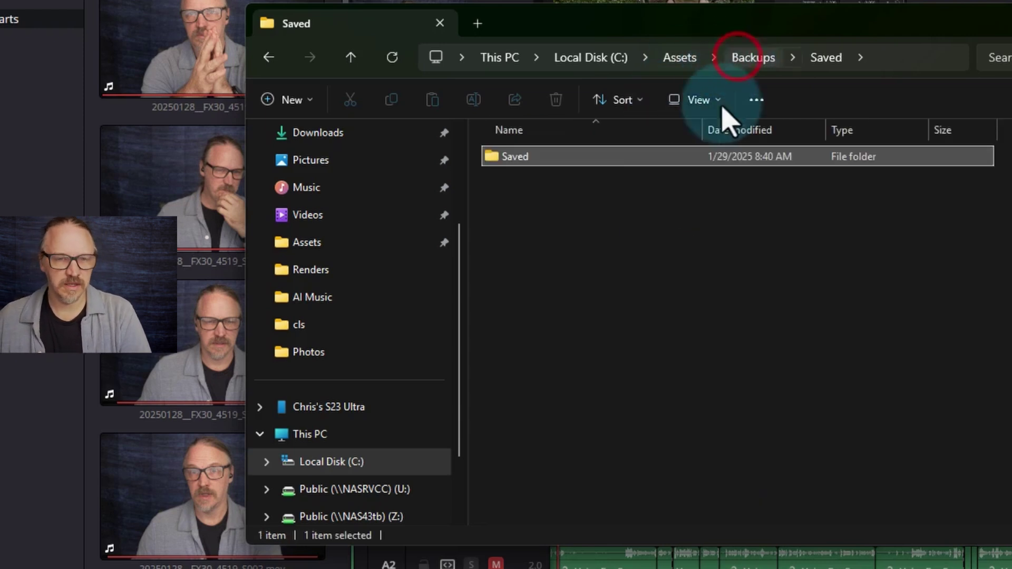
{"action": "right_click", "coordinate": [565, 161]}
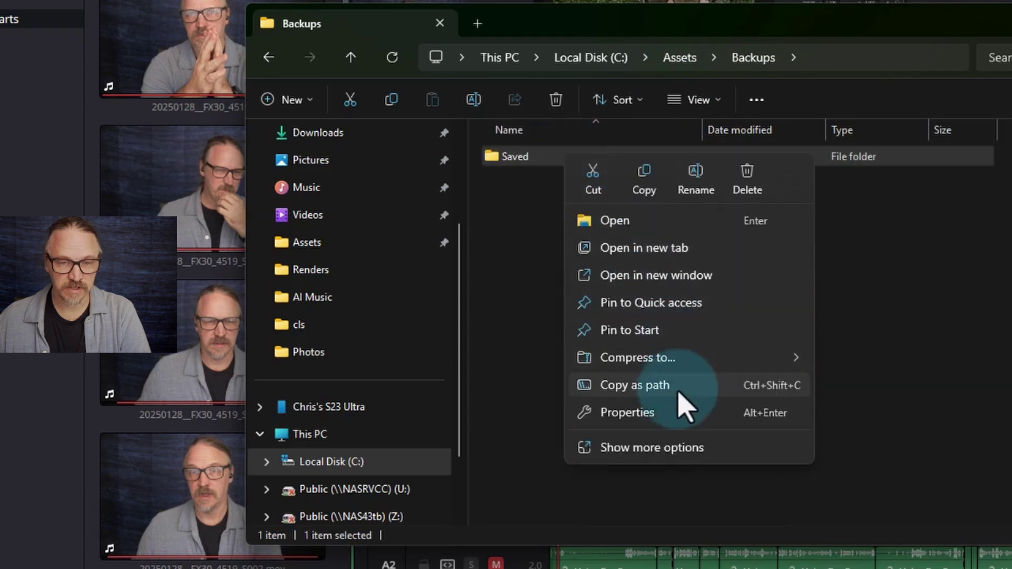
{"action": "left_click", "coordinate": [658, 413]}
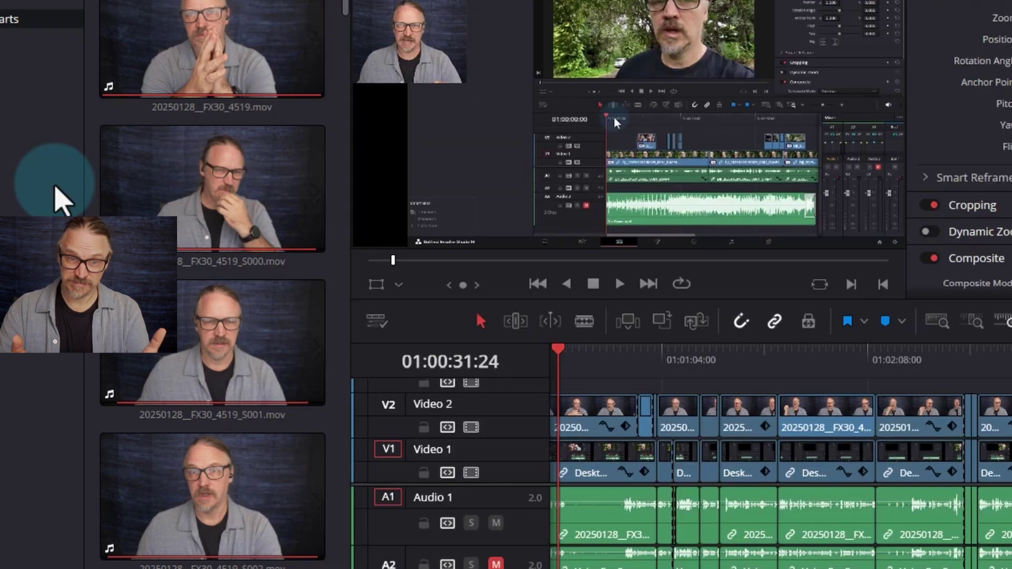
Back in DaVinci Resolve, open the Change Source Folder settings for the 20250128__FX30_4519_S000 clip in the media pool
{"action": "right_click", "coordinate": [185, 196]}
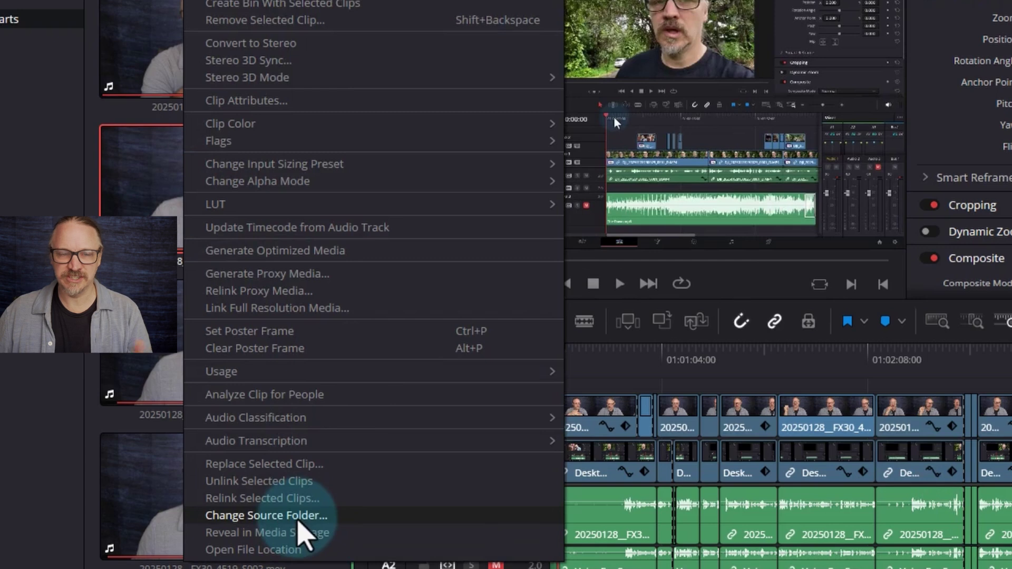
{"action": "left_click", "coordinate": [298, 518]}
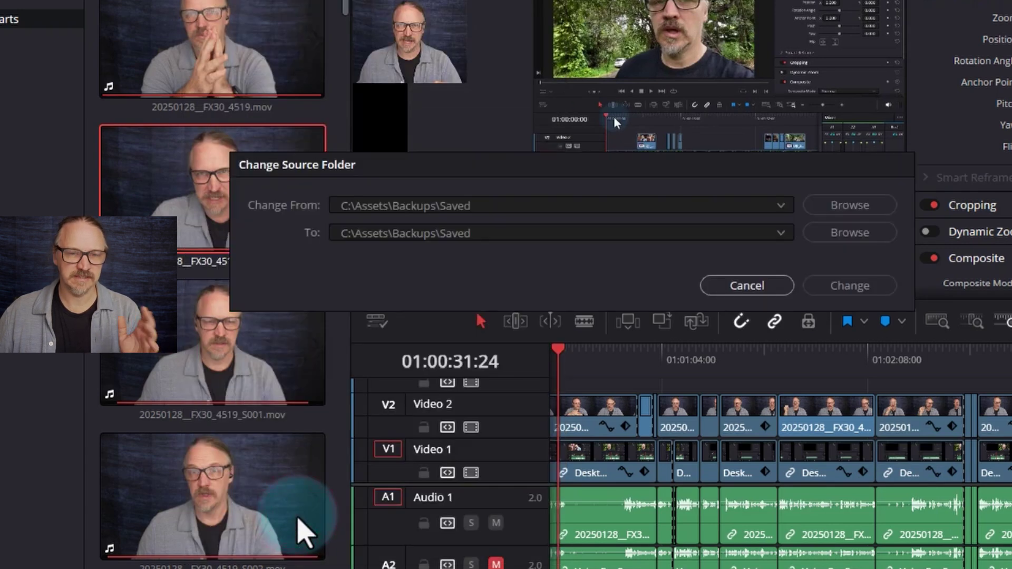